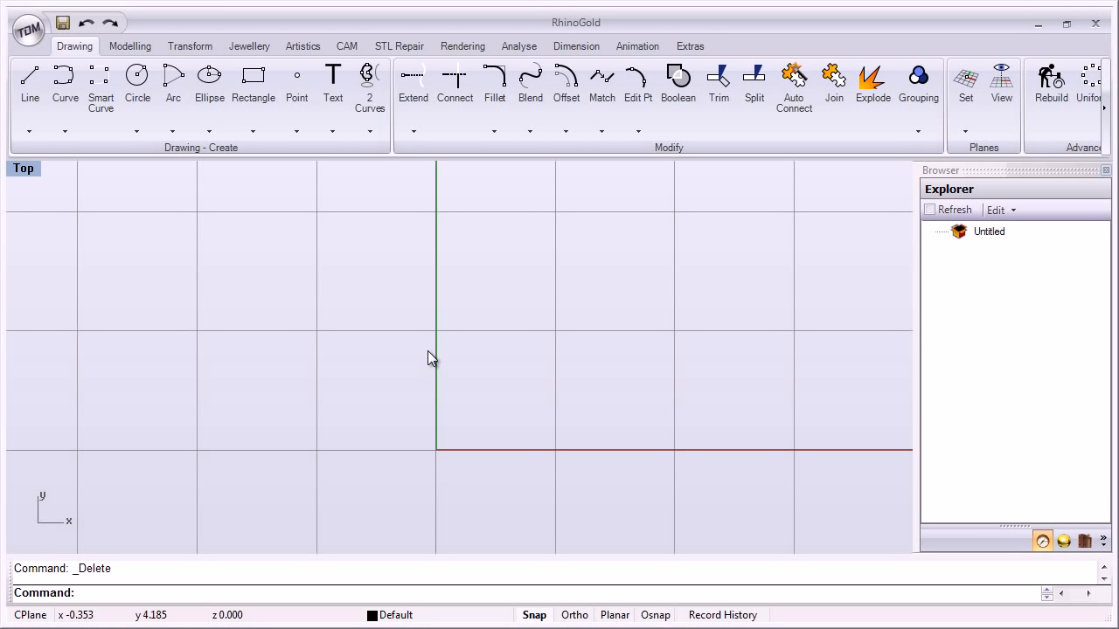
Draw a vertical line 5 units long upward from the origin and move it about 8 units along the positive X axis.
{"action": "left_click", "coordinate": [29, 83]}
{"action": "type", "text": "0"}
{"action": "key", "text": "Return"}
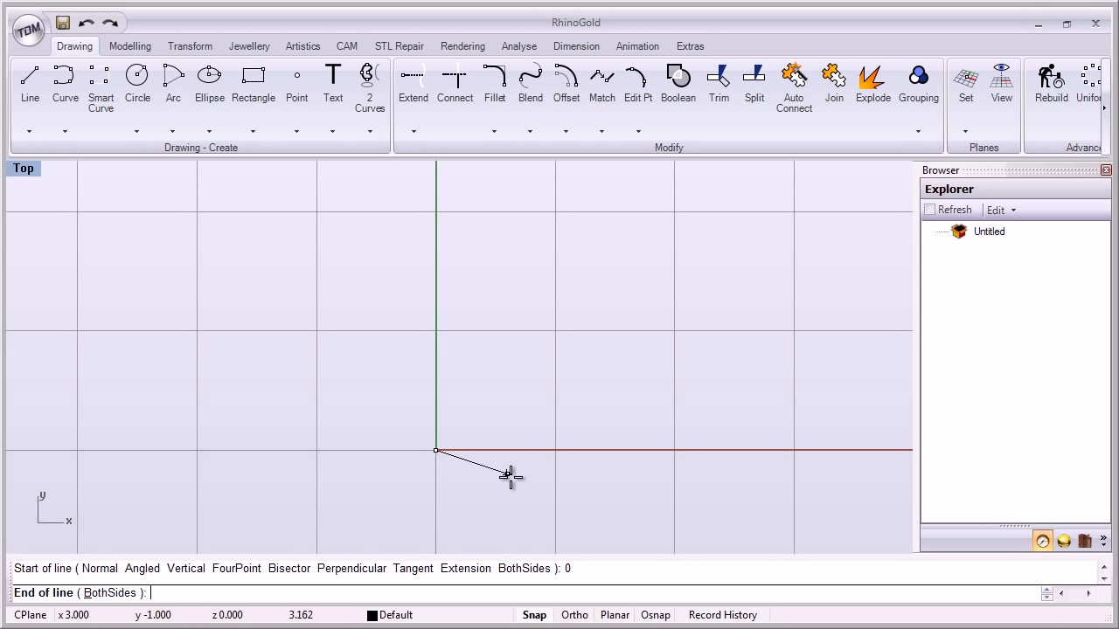
{"action": "type", "text": "5"}
{"action": "key", "text": "Return"}
{"action": "left_click", "coordinate": [429, 350]}
{"action": "left_click_drag", "start_coordinate": [437, 354], "coordinate": [657, 379]}
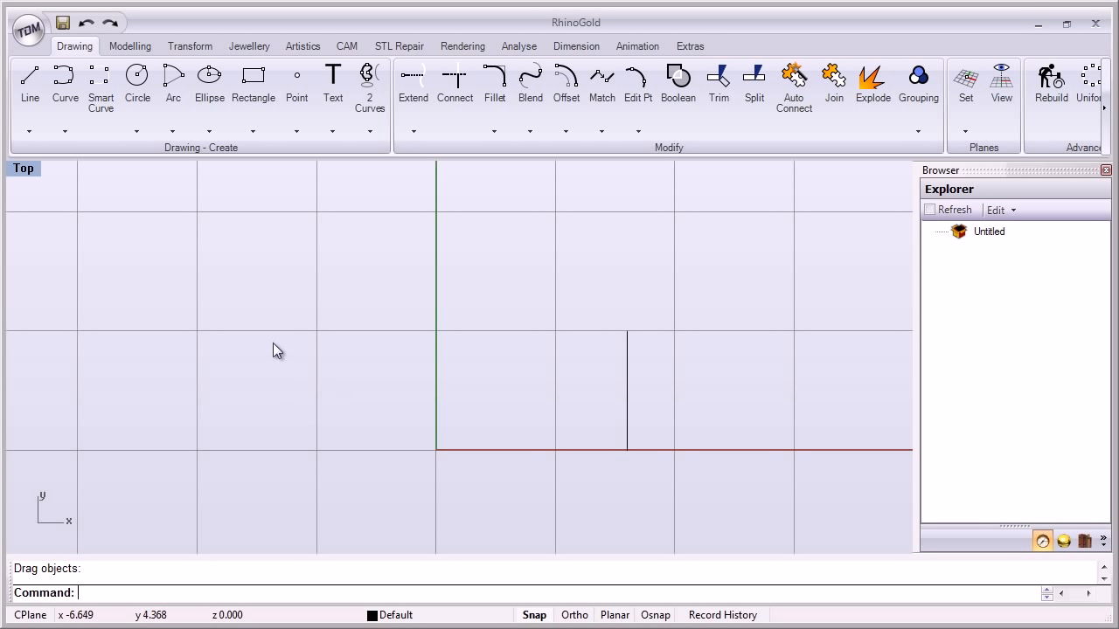
Draw a line from the origin to absolute coordinates 5,4.
{"action": "left_click", "coordinate": [26, 105]}
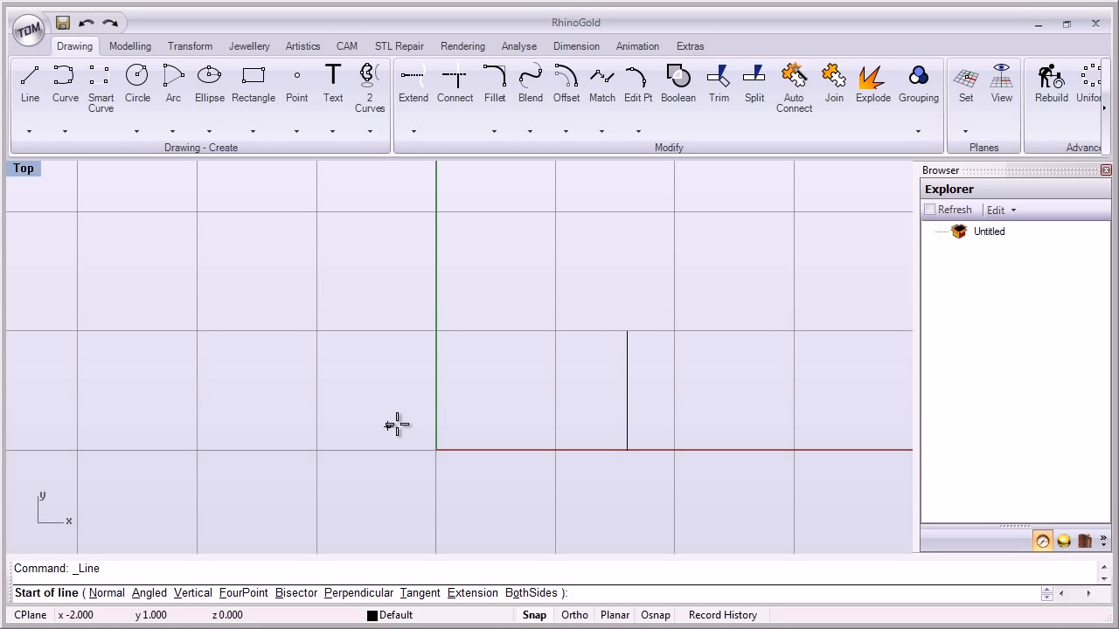
{"action": "type", "text": "0"}
{"action": "key", "text": "Return"}
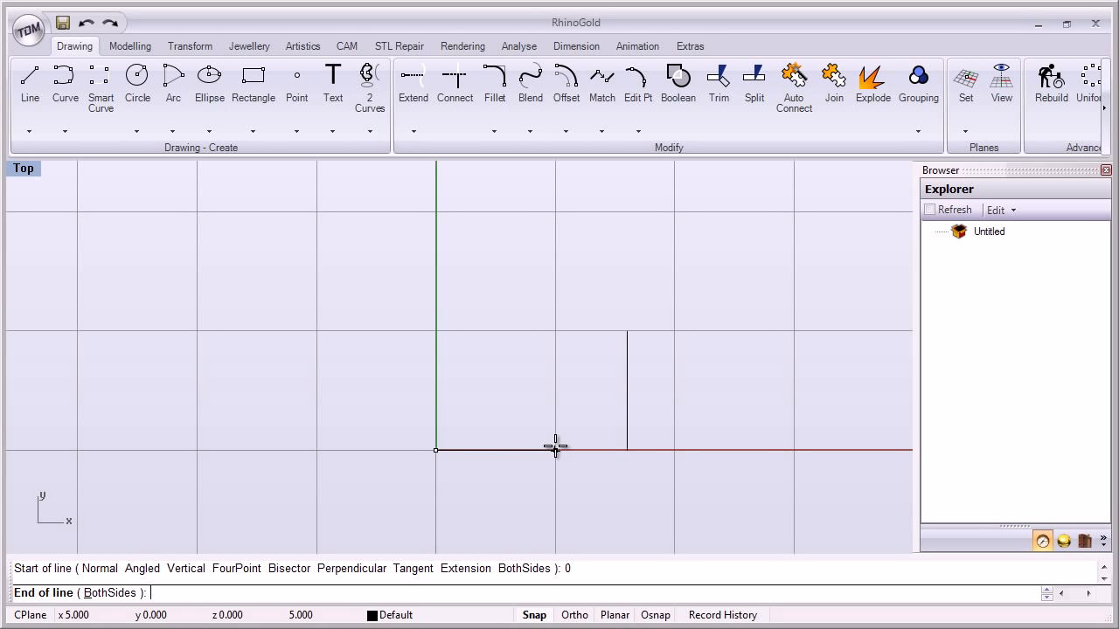
{"action": "type", "text": "5,4"}
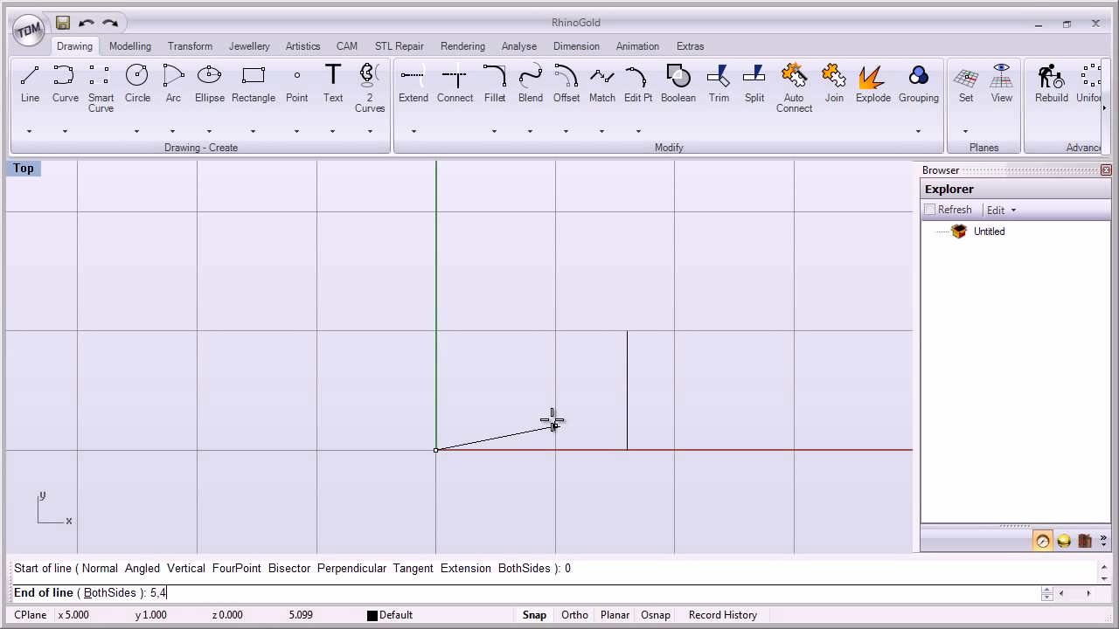
{"action": "key", "text": "Return"}
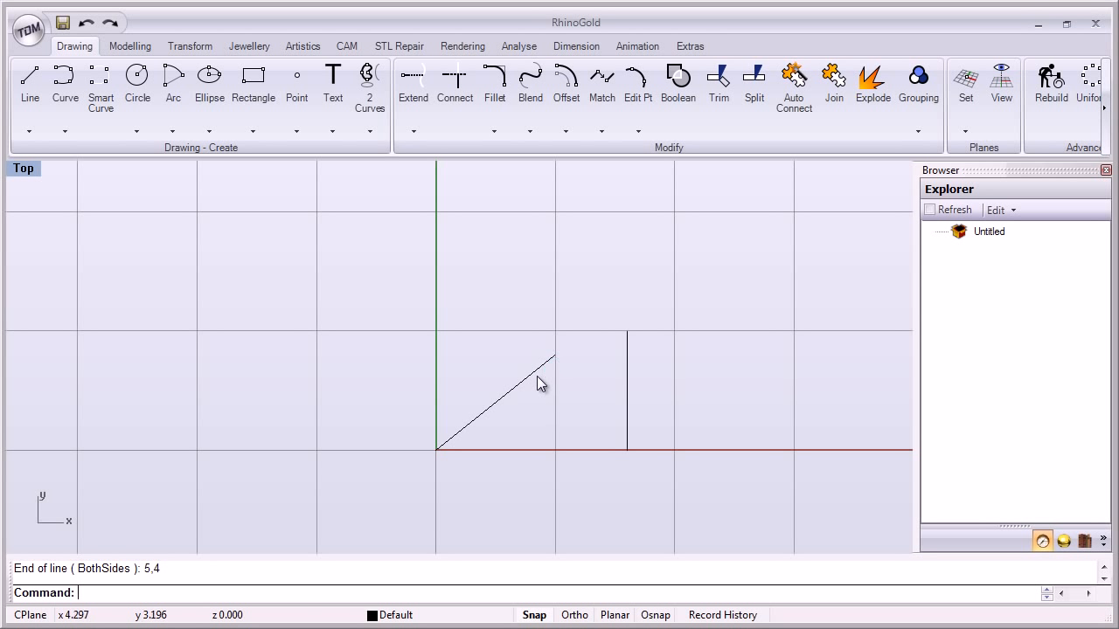
Delete both the sloped line and the vertical line from the Top view.
{"action": "left_click", "coordinate": [444, 445]}
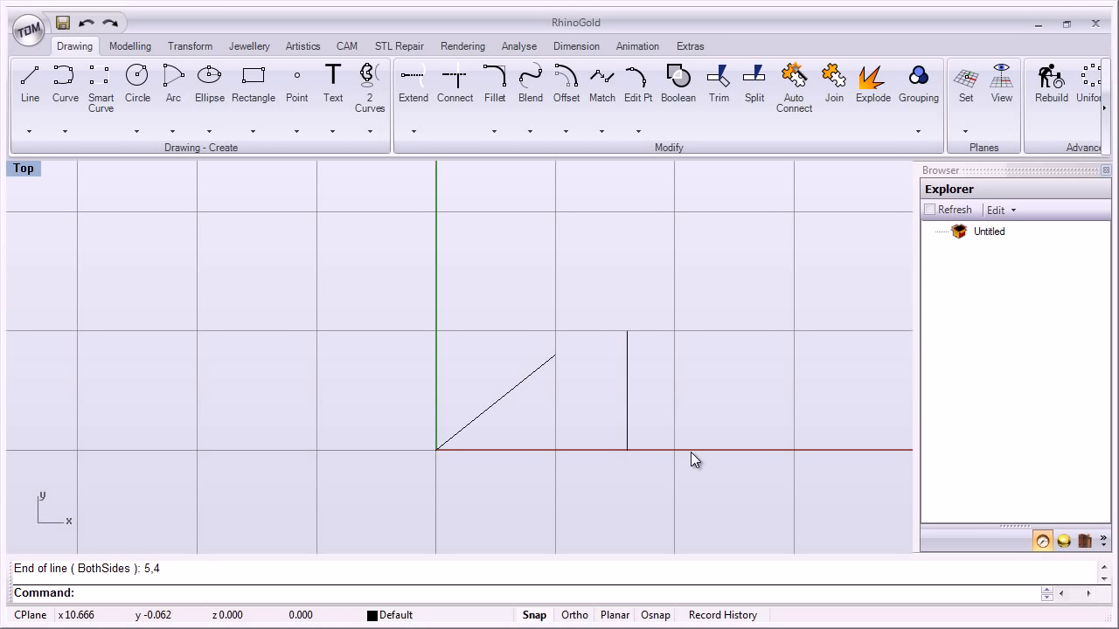
{"action": "key", "text": "ctrl+z"}
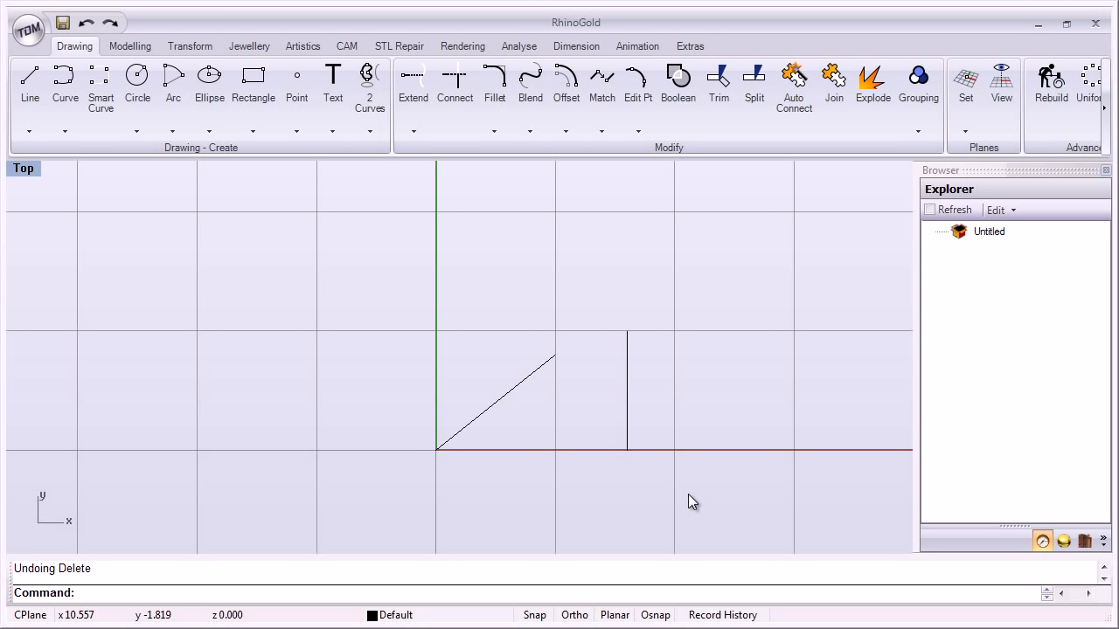
{"action": "left_click_drag", "start_coordinate": [694, 419], "coordinate": [447, 457]}
{"action": "key", "text": "Delete"}
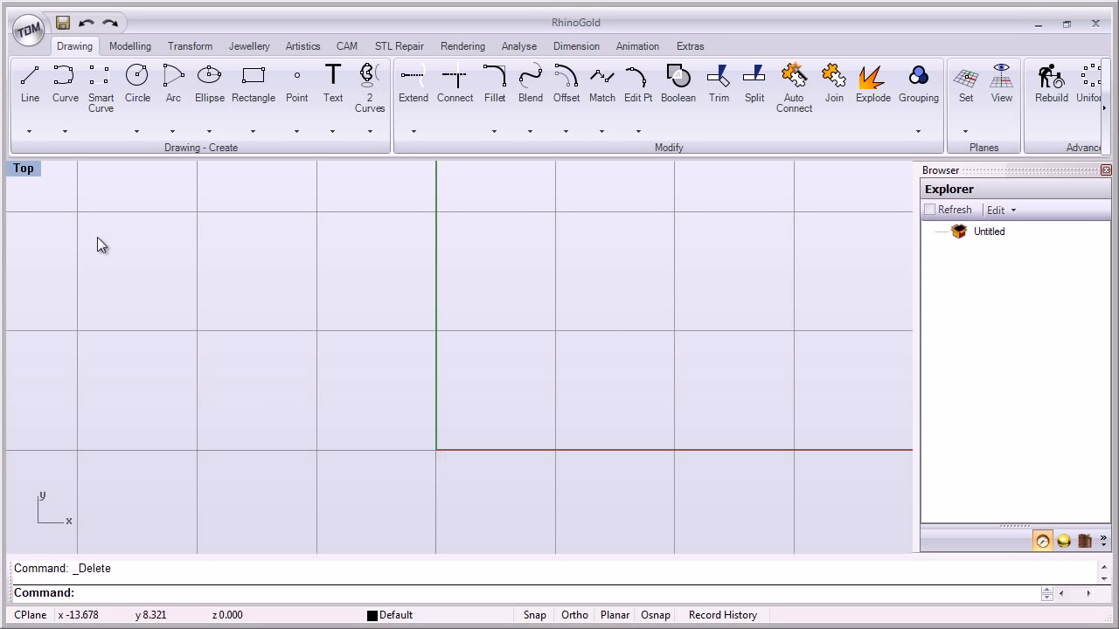
Start a polyline at 0,0, place a freehand next point below the X axis and undo that point.
{"action": "left_click", "coordinate": [27, 132]}
{"action": "left_click", "coordinate": [50, 158]}
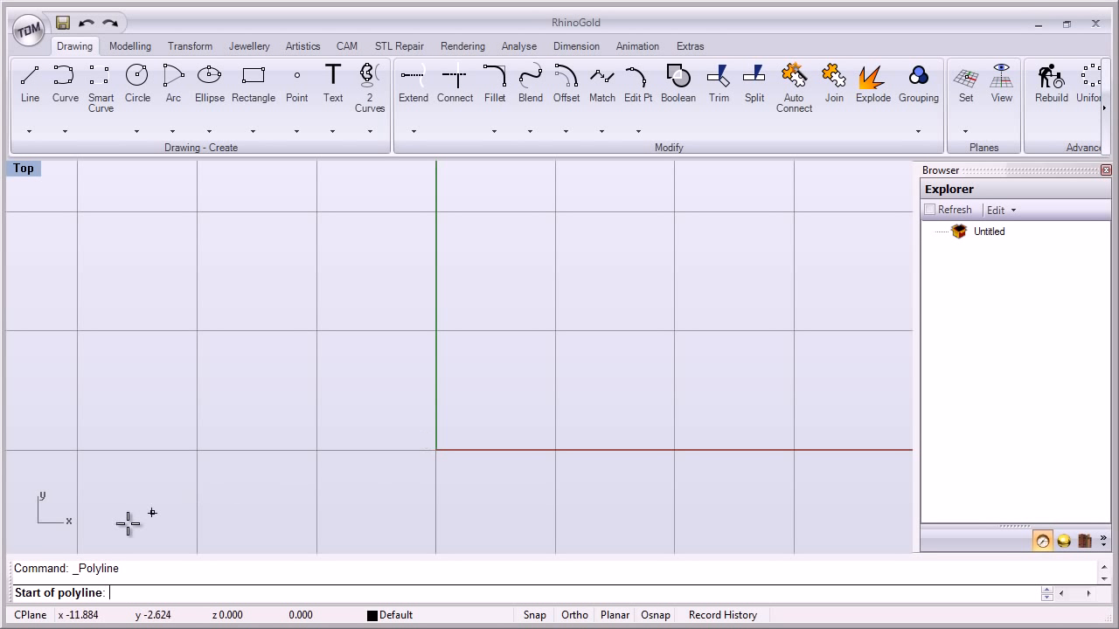
{"action": "type", "text": "0,0"}
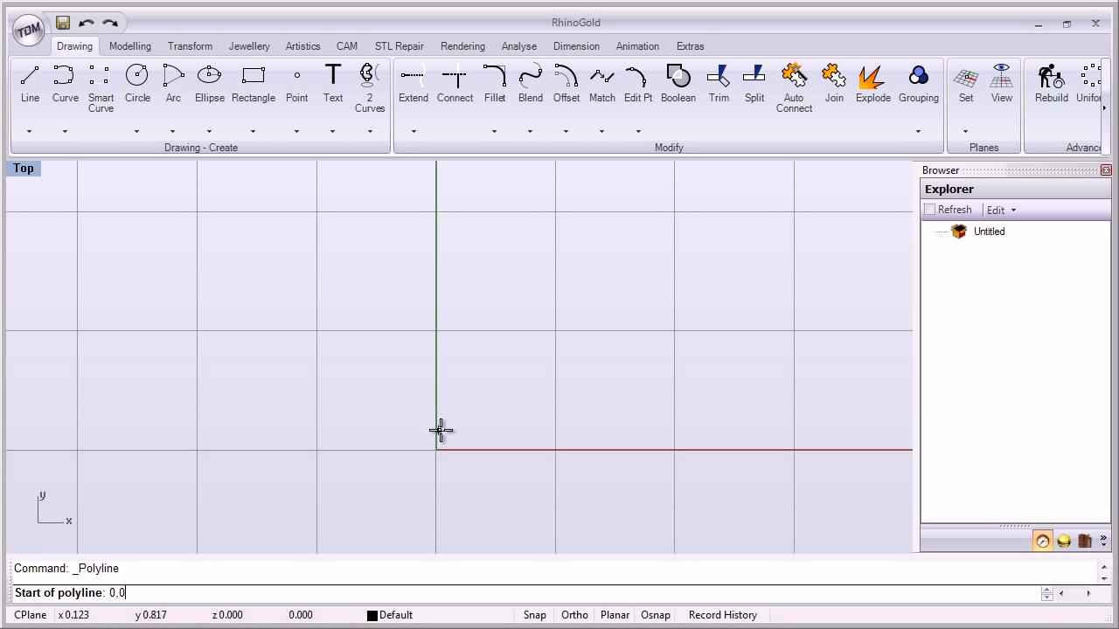
{"action": "key", "text": "Return"}
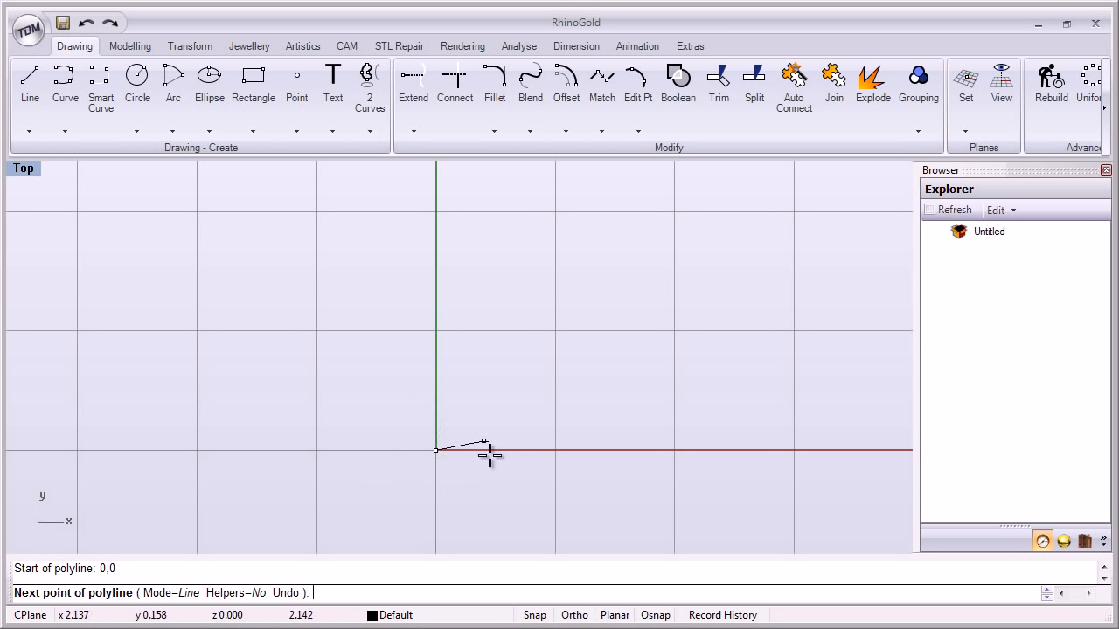
{"action": "left_click", "coordinate": [531, 485]}
{"action": "type", "text": "u"}
{"action": "key", "text": "Return"}
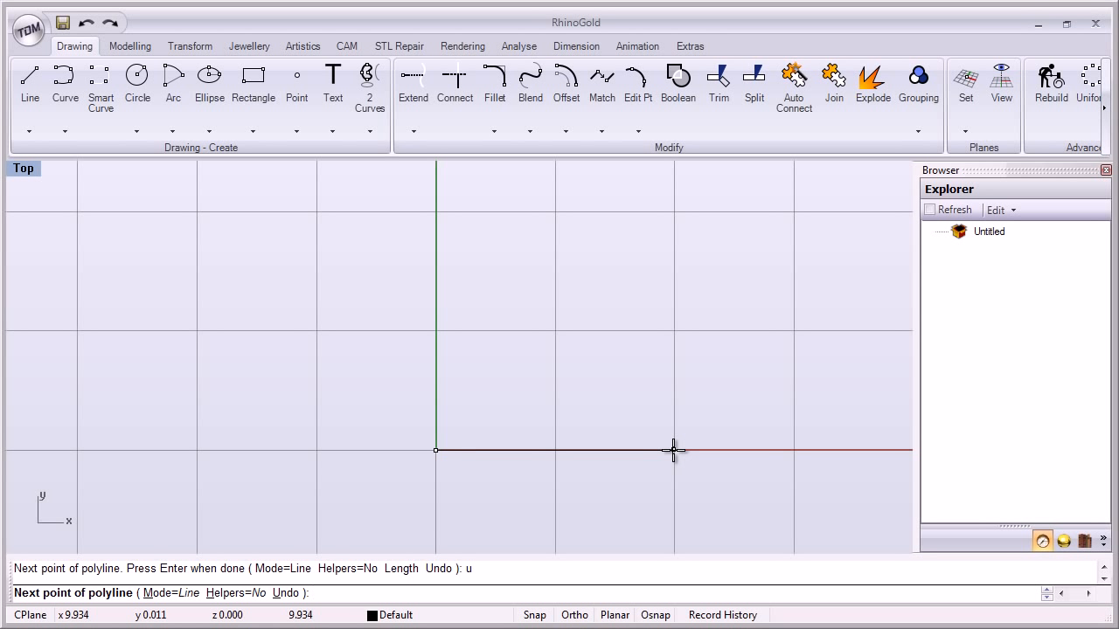
Continue the polyline through absolute points 10,0, 10,5 and 0,5, closing the rectangle at 0,0.
{"action": "type", "text": ",0"}
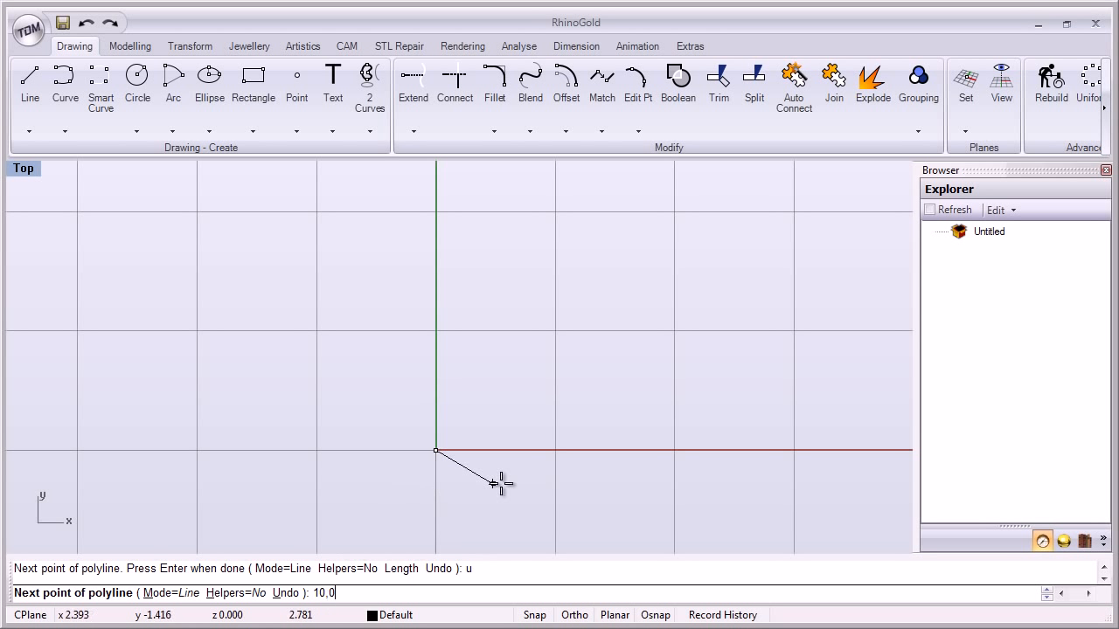
{"action": "key", "text": "Return"}
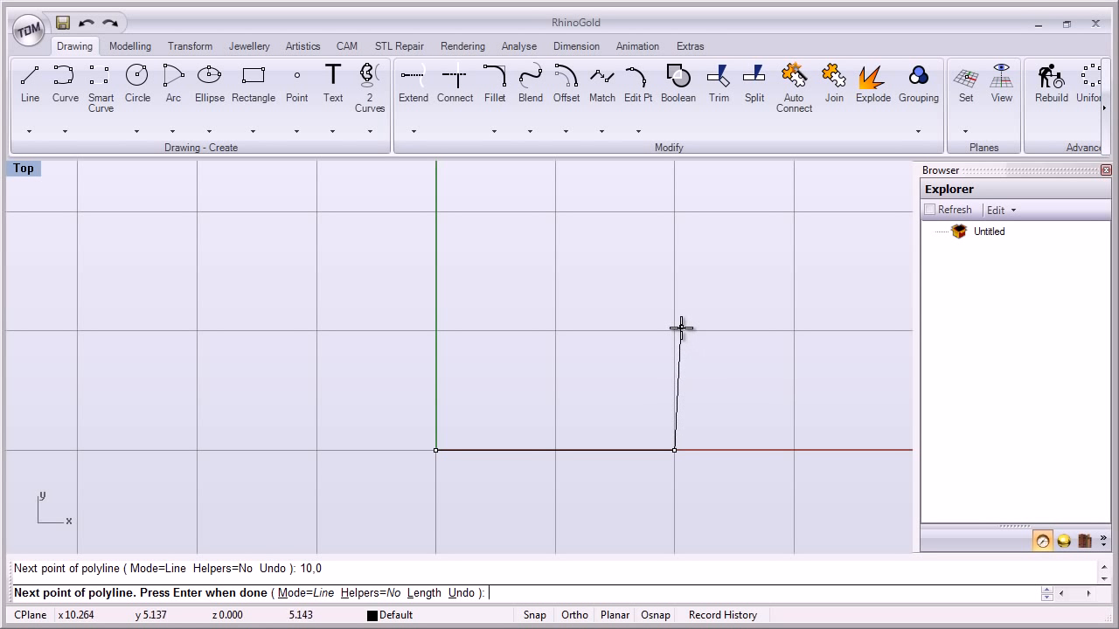
{"action": "type", "text": "10,5"}
{"action": "key", "text": "Return"}
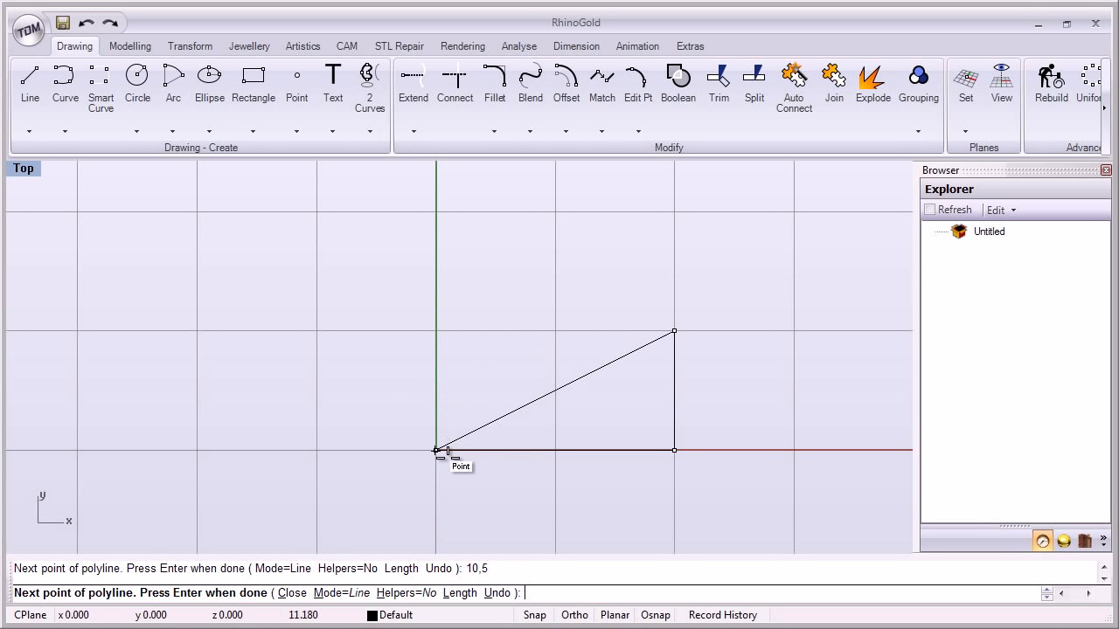
{"action": "type", "text": "0"}
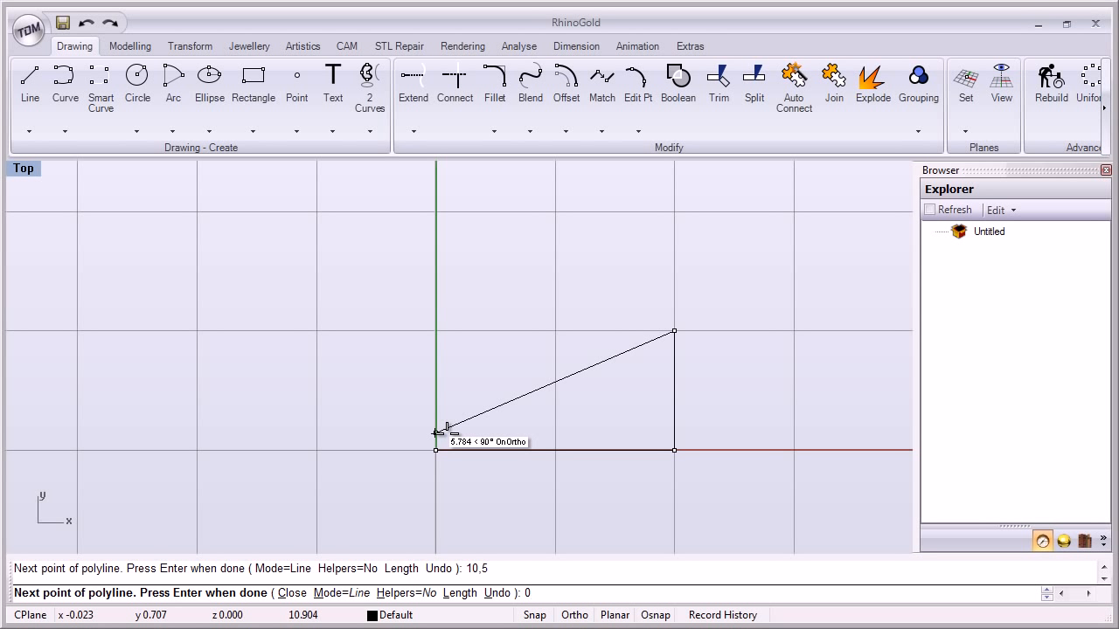
{"action": "type", "text": ","}
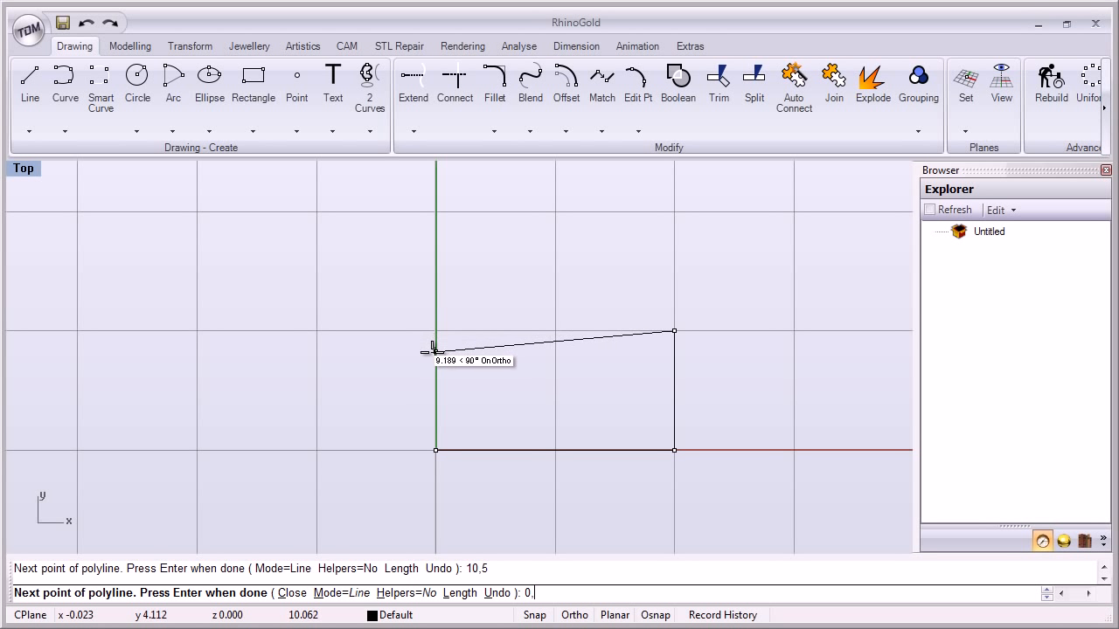
{"action": "type", "text": "5"}
{"action": "key", "text": "Return"}
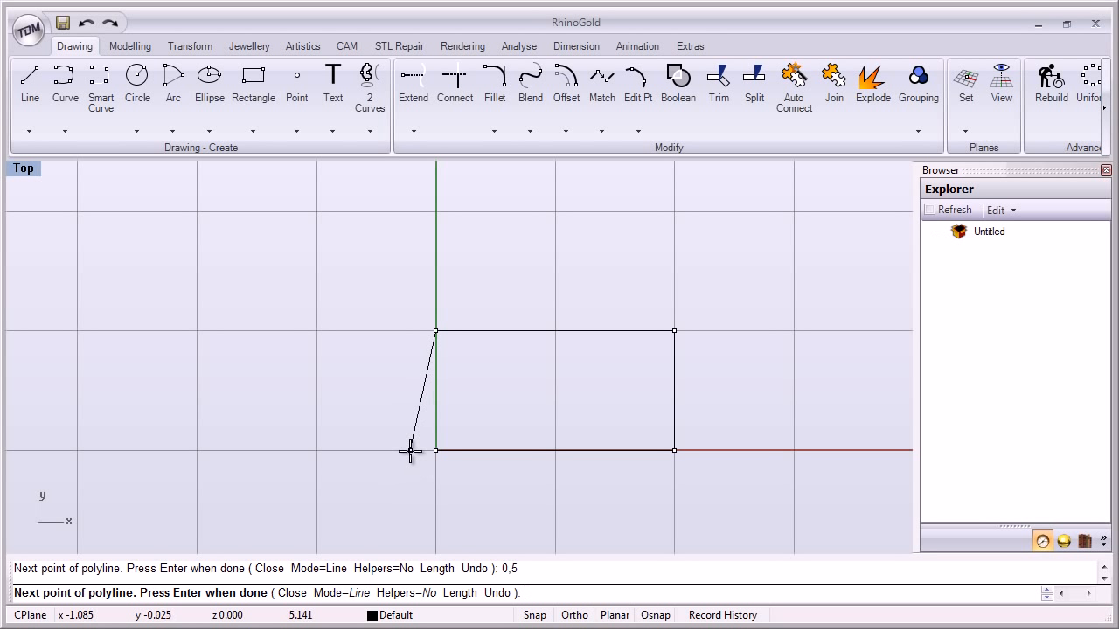
{"action": "type", "text": "0,0"}
{"action": "key", "text": "Return"}
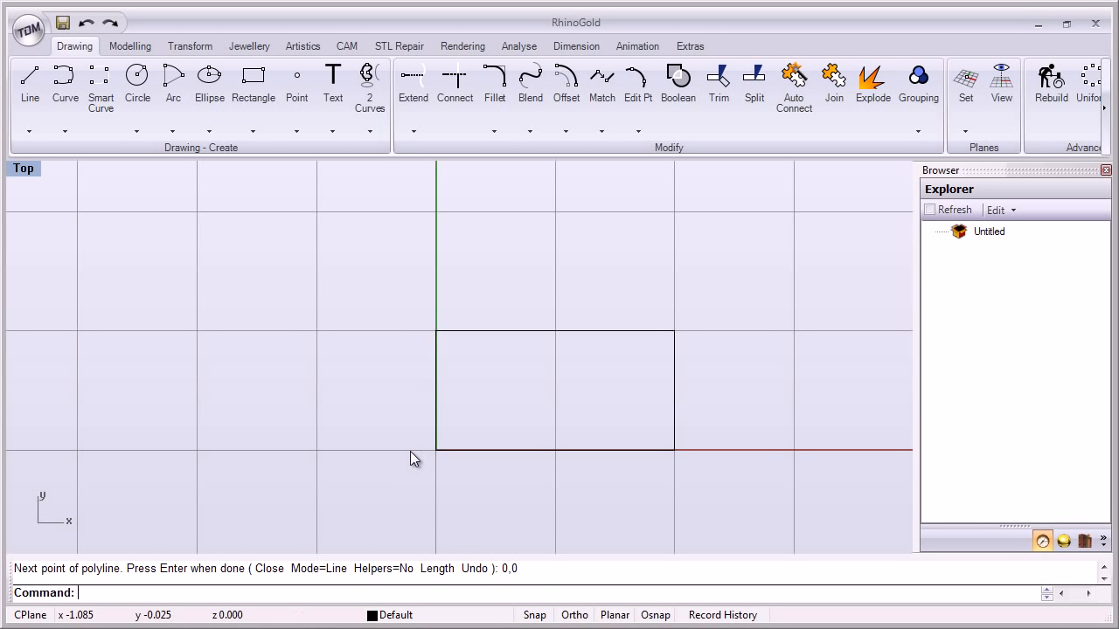
Delete the rectangular polyline.
{"action": "left_click", "coordinate": [442, 372]}
{"action": "left_click", "coordinate": [589, 381]}
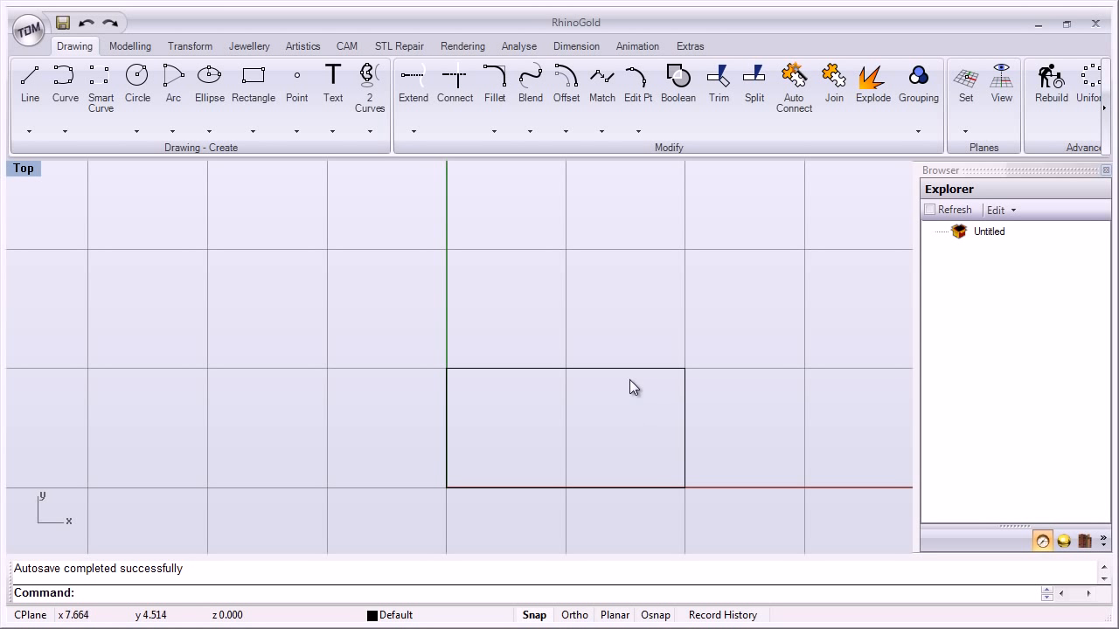
{"action": "left_click", "coordinate": [628, 369]}
{"action": "key", "text": "Delete"}
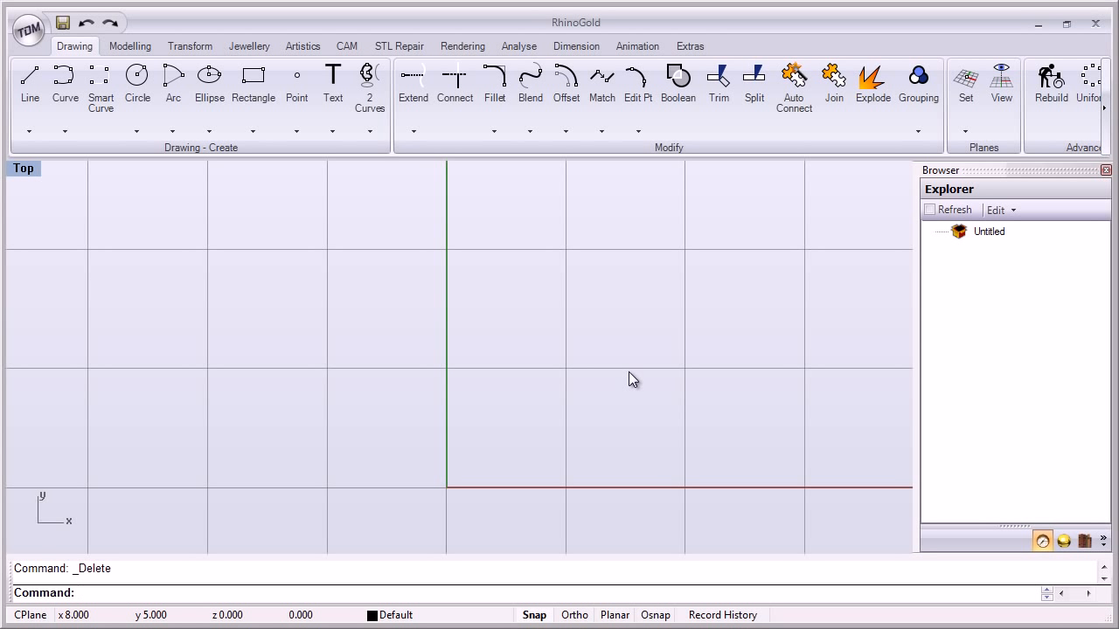
Draw a polyline with grid-snapped points from the origin through 15,0, 15,5, 10,5, 10,10 and 5,10.
{"action": "left_click", "coordinate": [35, 134]}
{"action": "left_click", "coordinate": [52, 158]}
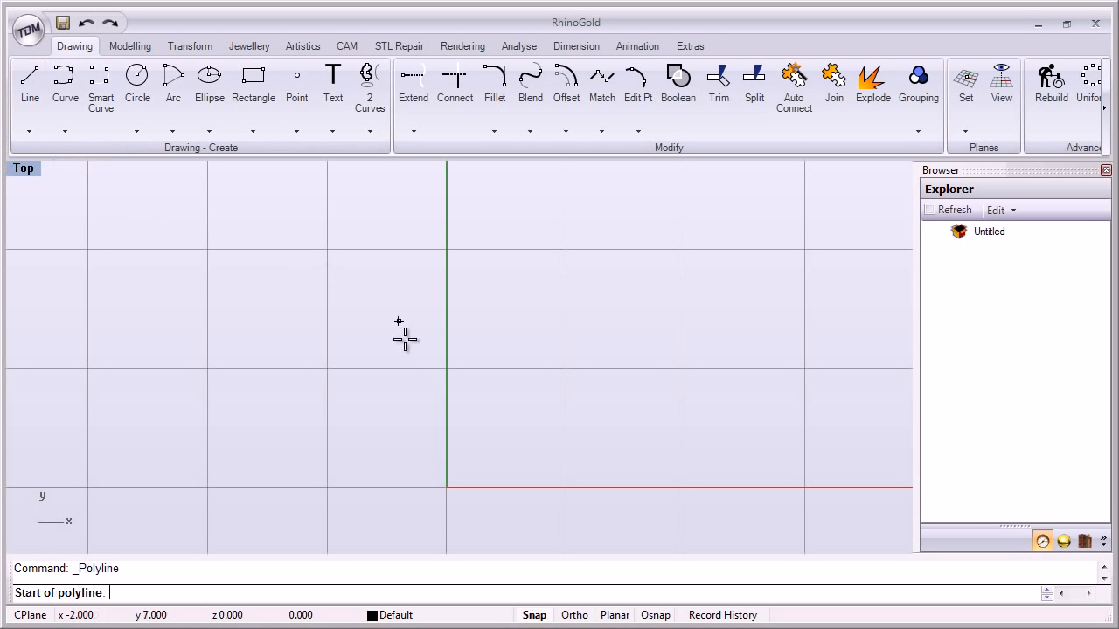
{"action": "left_click", "coordinate": [447, 486]}
{"action": "left_click", "coordinate": [804, 486]}
{"action": "left_click", "coordinate": [804, 368]}
{"action": "left_click", "coordinate": [684, 368]}
{"action": "left_click", "coordinate": [684, 249]}
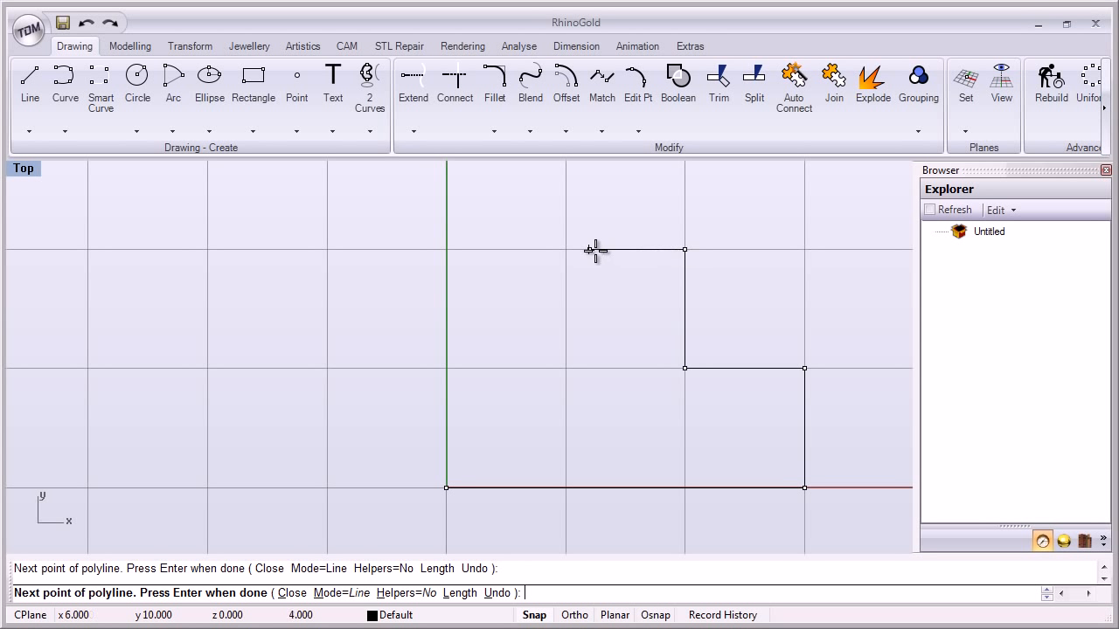
{"action": "left_click", "coordinate": [565, 249]}
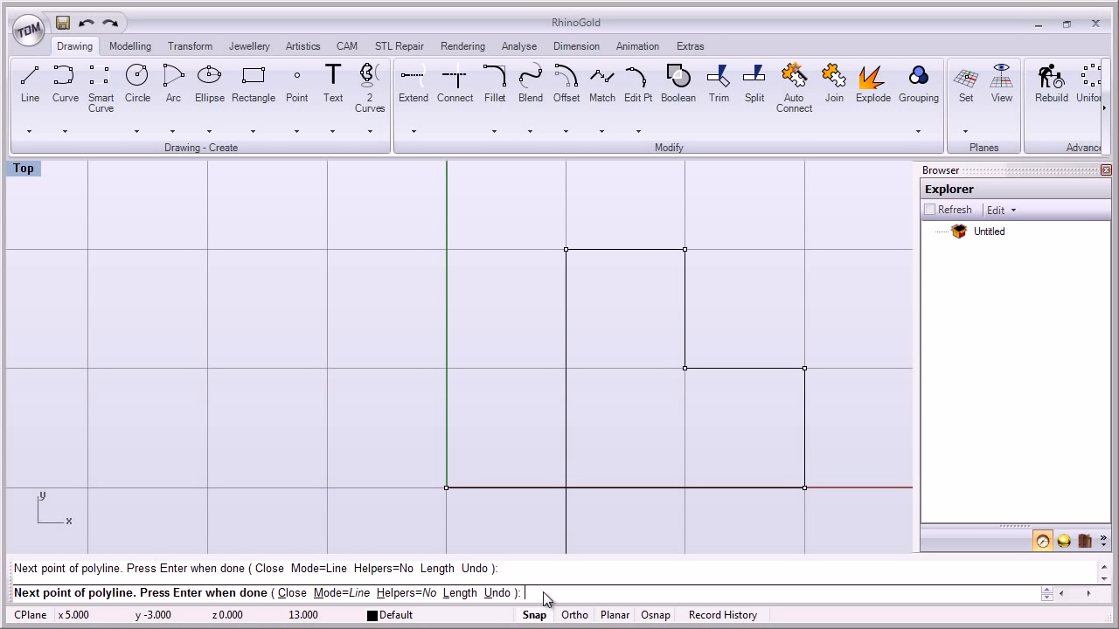
Continue the polyline with the relative points r0,-5 and r-5,0.
{"action": "type", "text": "r0"}
{"action": "type", "text": ",-5"}
{"action": "key", "text": "Return"}
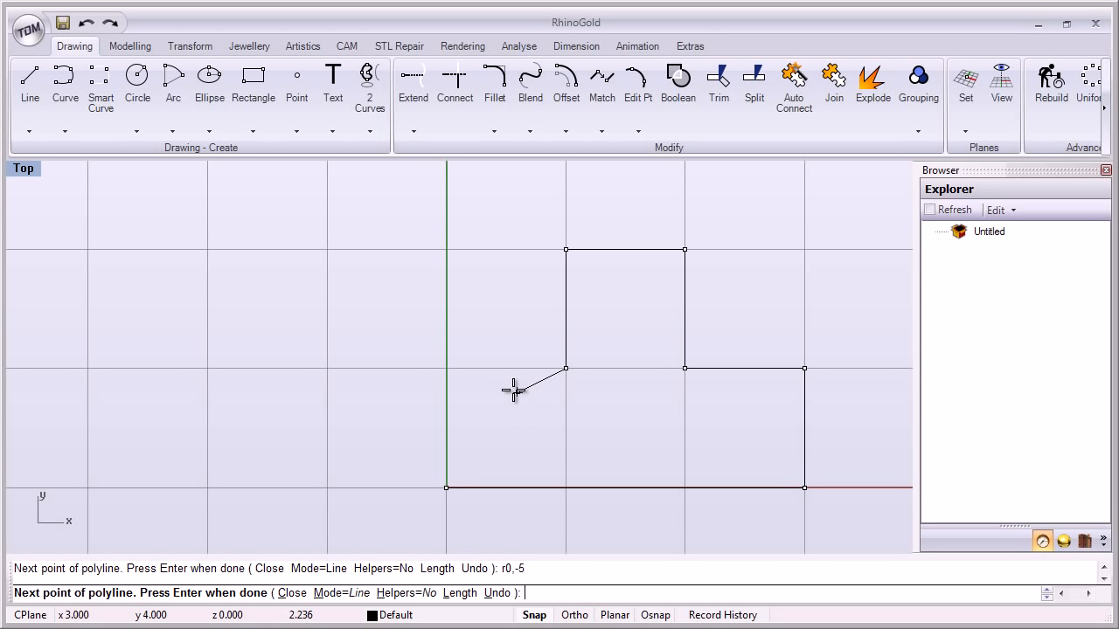
{"action": "type", "text": "r"}
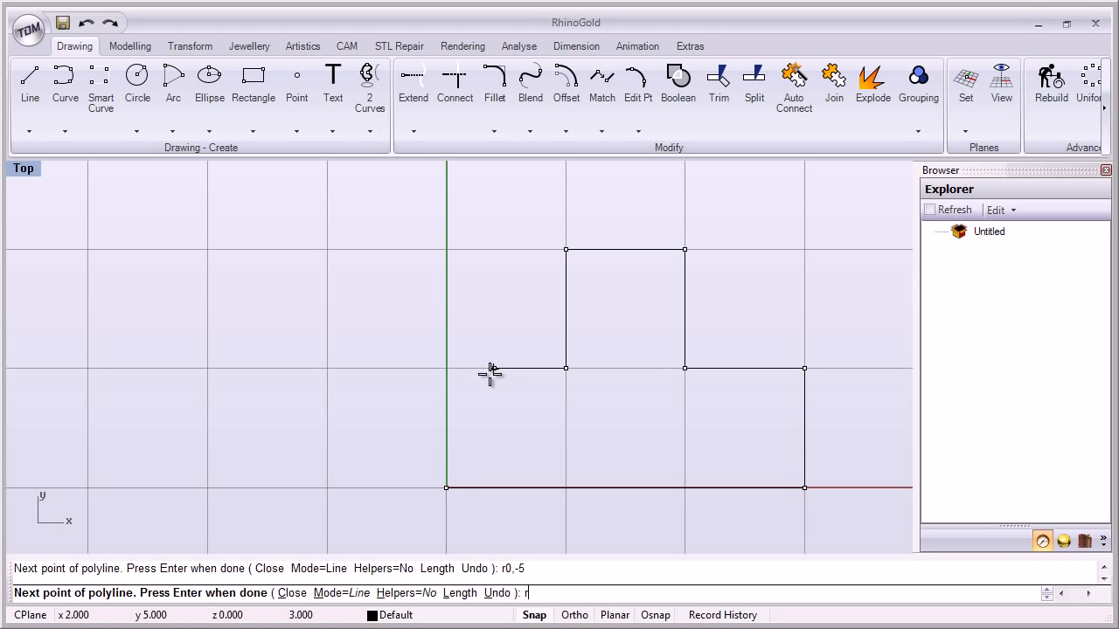
{"action": "type", "text": "-5"}
{"action": "type", "text": "0"}
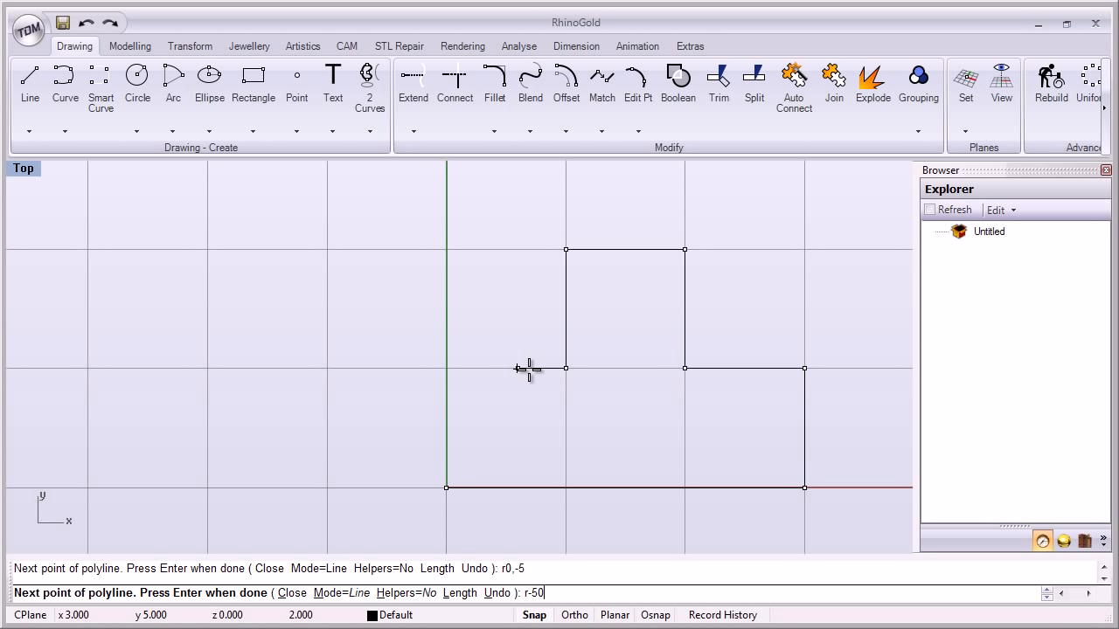
{"action": "key", "text": "BackSpace"}
{"action": "type", "text": ",0"}
{"action": "key", "text": "Return"}
Enter the relative point r0,0 and close the stepped polyline at the origin.
{"action": "type", "text": "r0,0"}
{"action": "key", "text": "Return"}
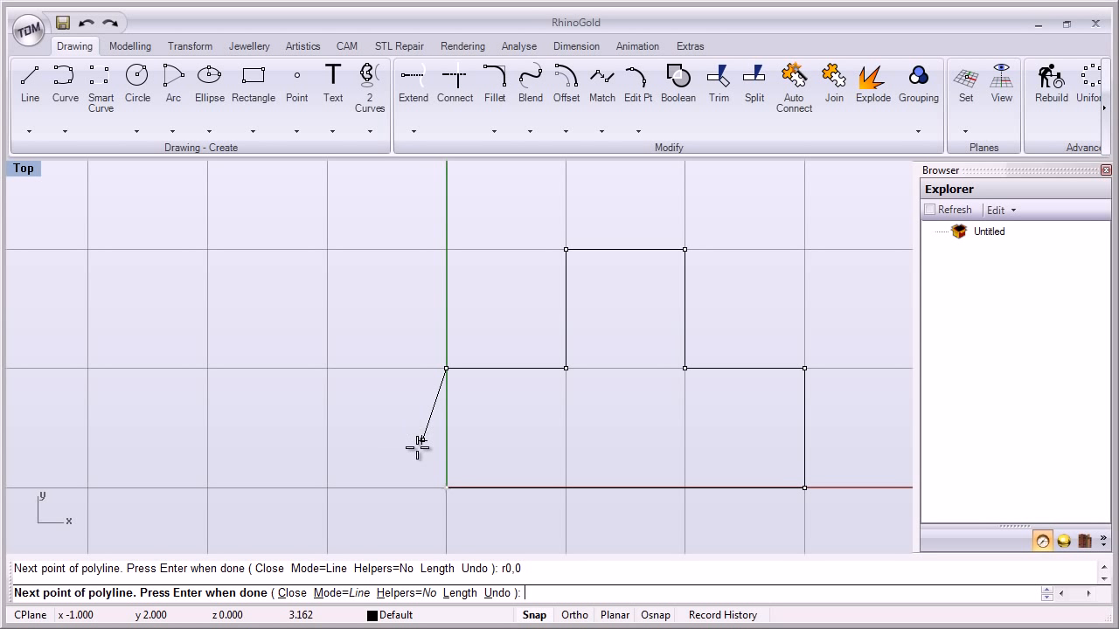
{"action": "left_click", "coordinate": [445, 487]}
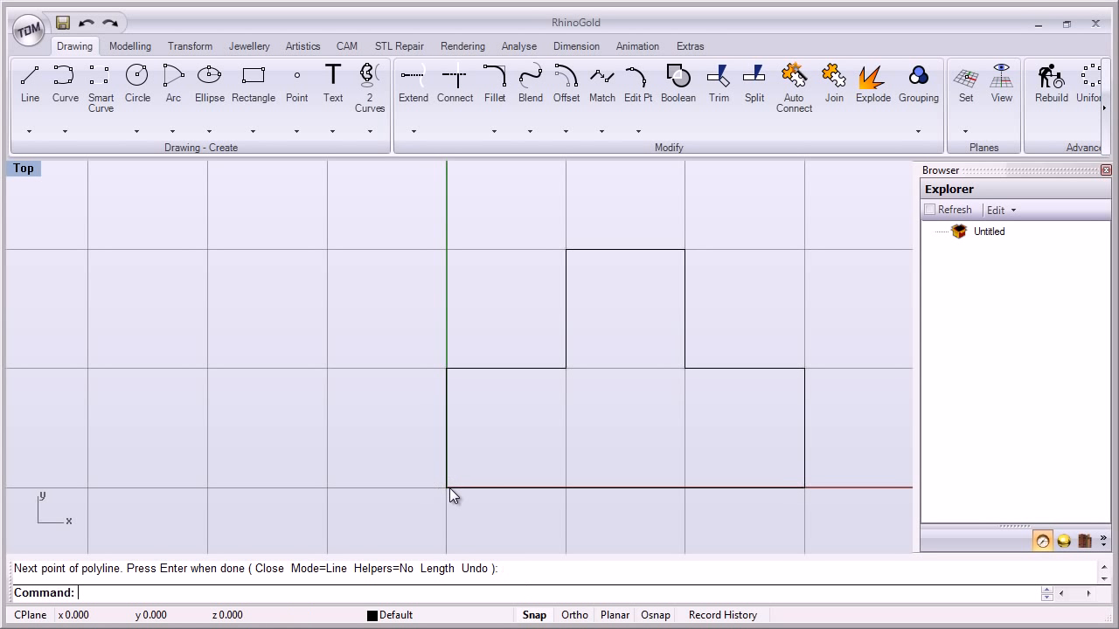
Delete the closed stepped polyline.
{"action": "right_click_drag", "start_coordinate": [591, 410], "coordinate": [475, 412]}
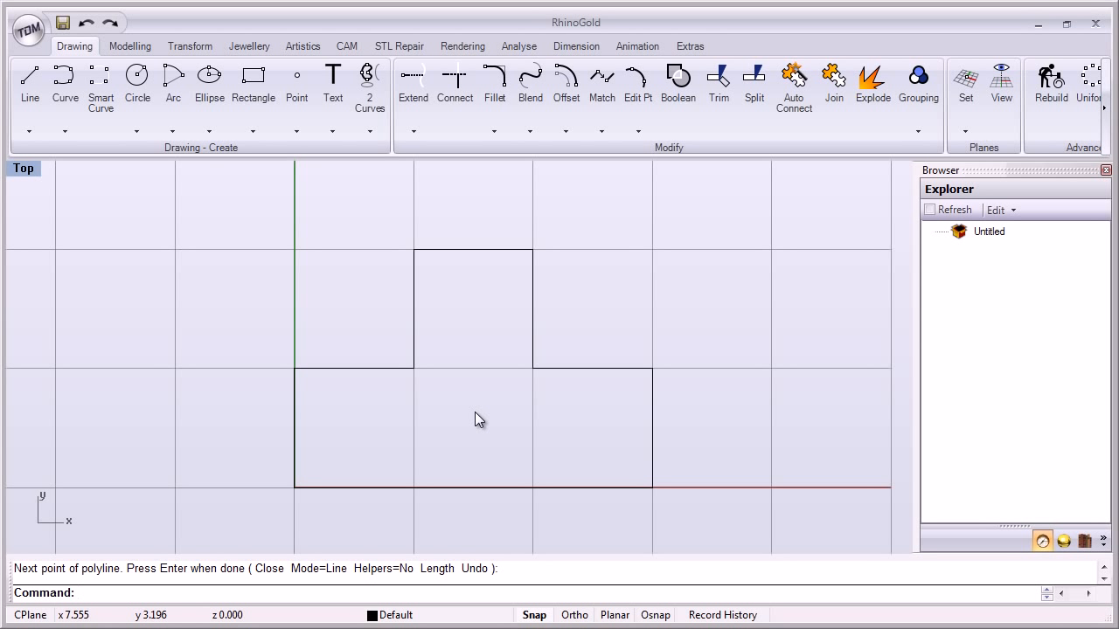
{"action": "key", "text": "ctrl+z"}
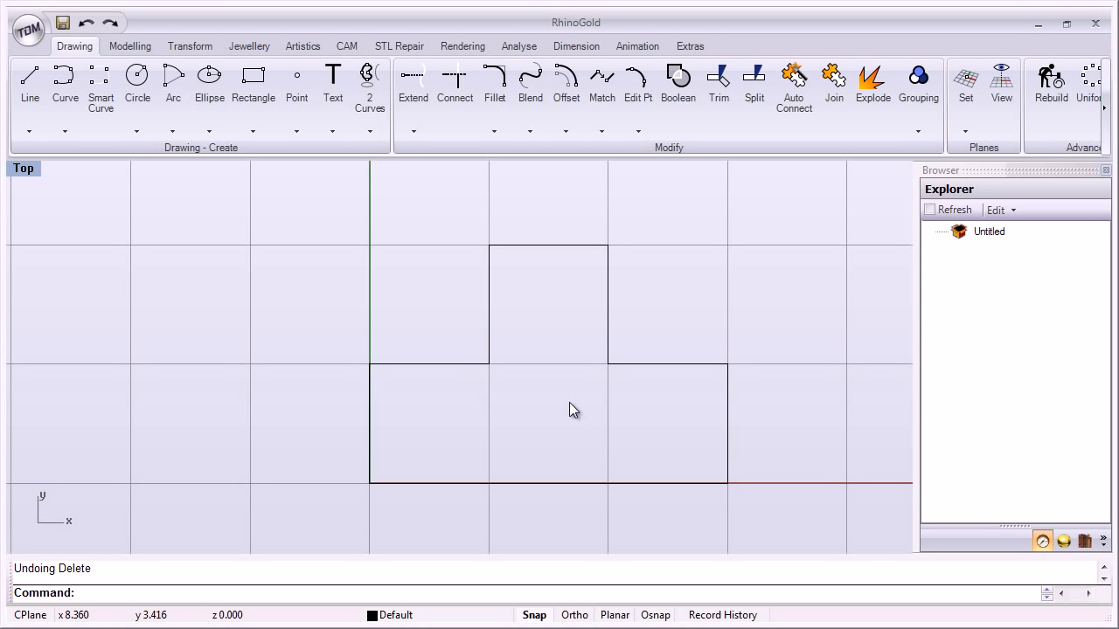
{"action": "left_click", "coordinate": [607, 362]}
{"action": "key", "text": "Delete"}
Draw a line from the origin with the relative polar endpoint r5<30, 5 units long at 30 degrees.
{"action": "left_click", "coordinate": [29, 118]}
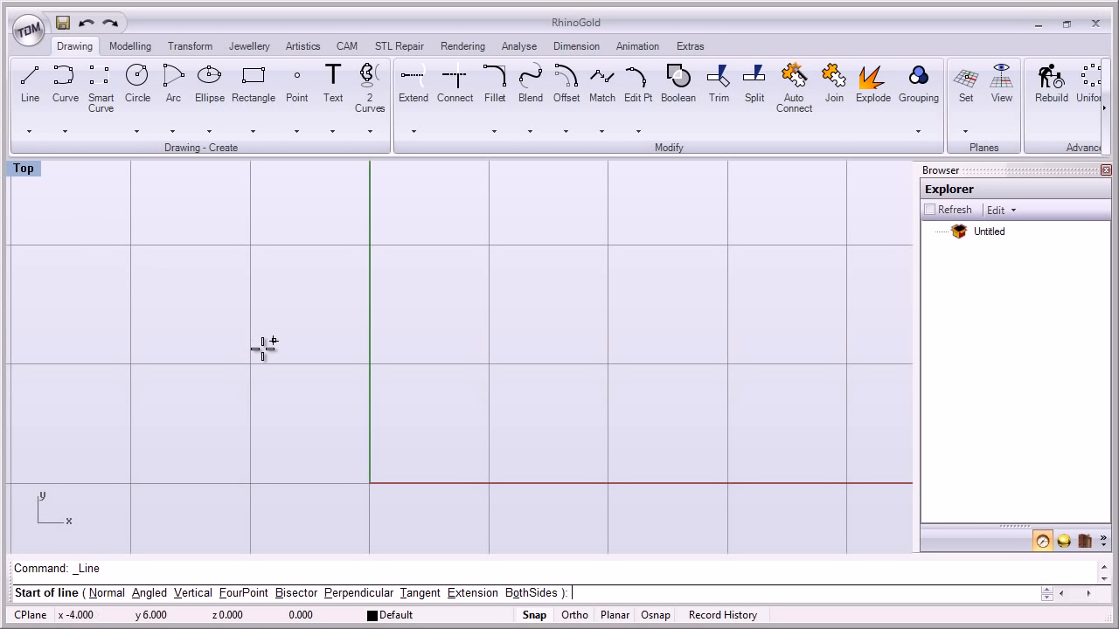
{"action": "type", "text": "0"}
{"action": "key", "text": "Return"}
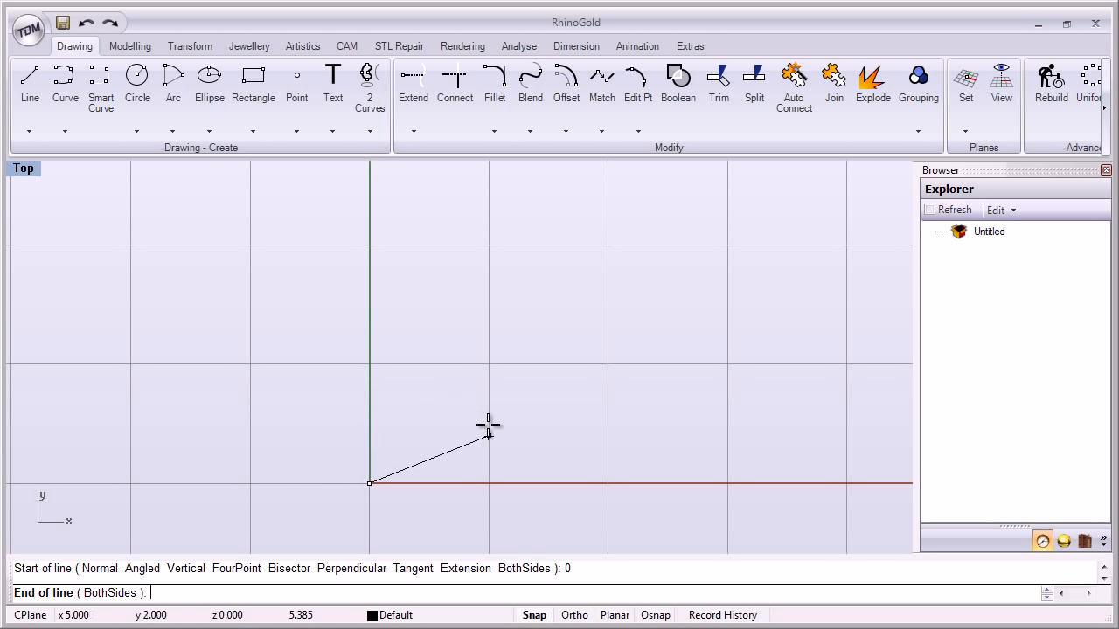
{"action": "type", "text": "r"}
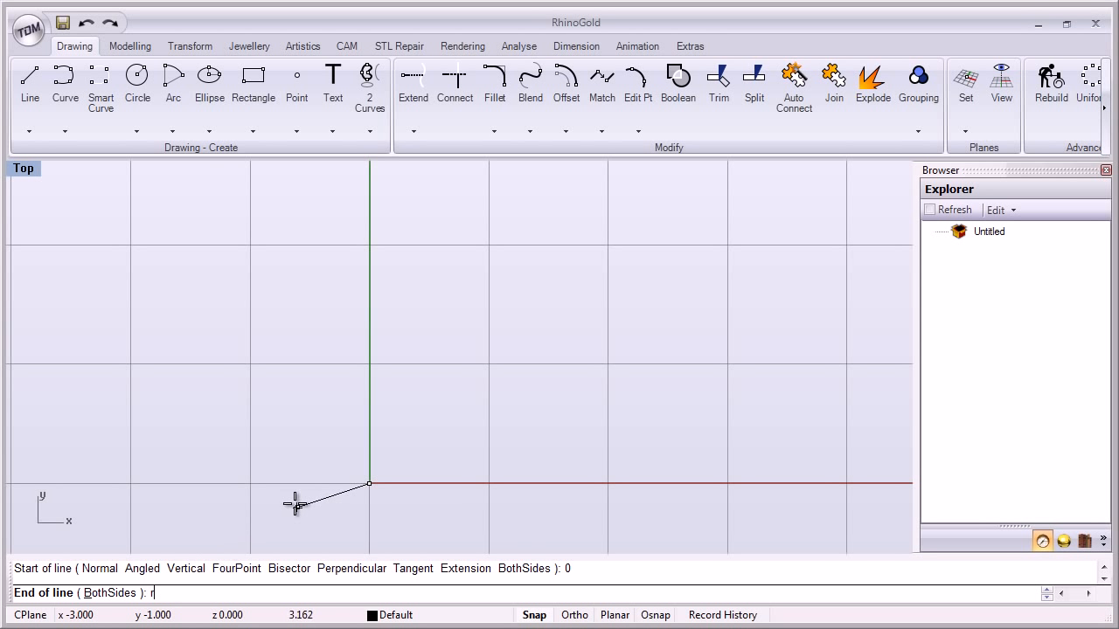
{"action": "type", "text": "5<"}
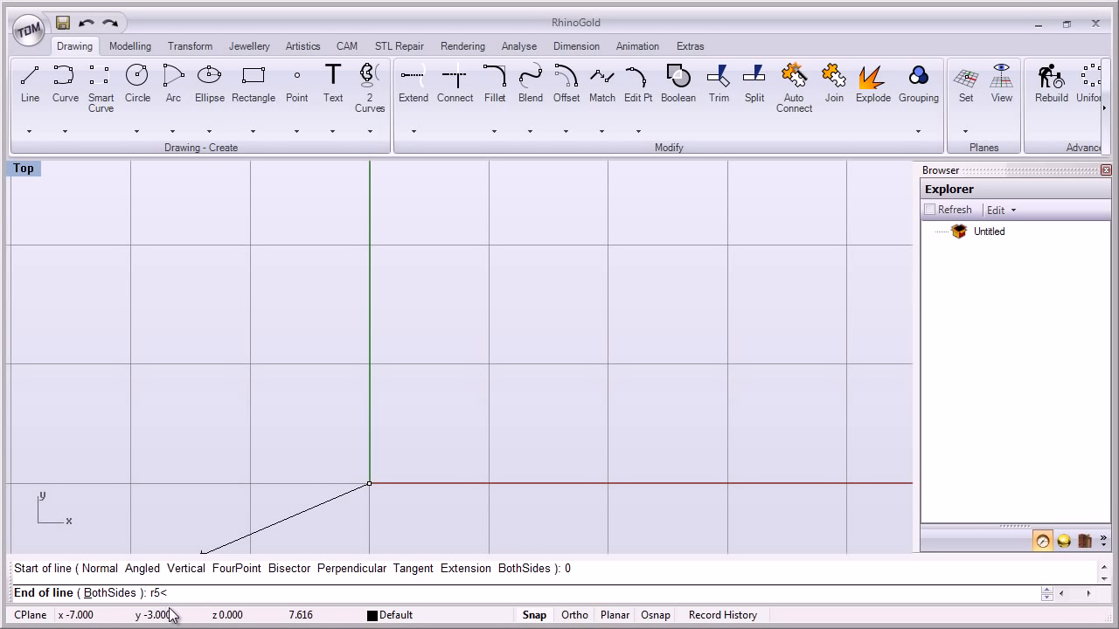
{"action": "type", "text": "30"}
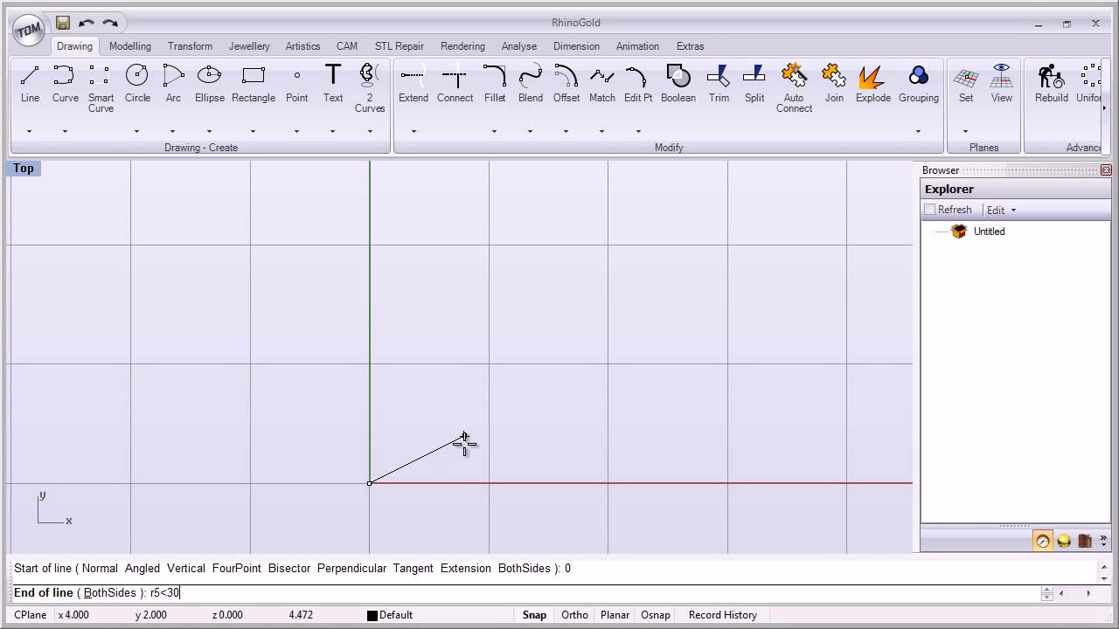
{"action": "key", "text": "Return"}
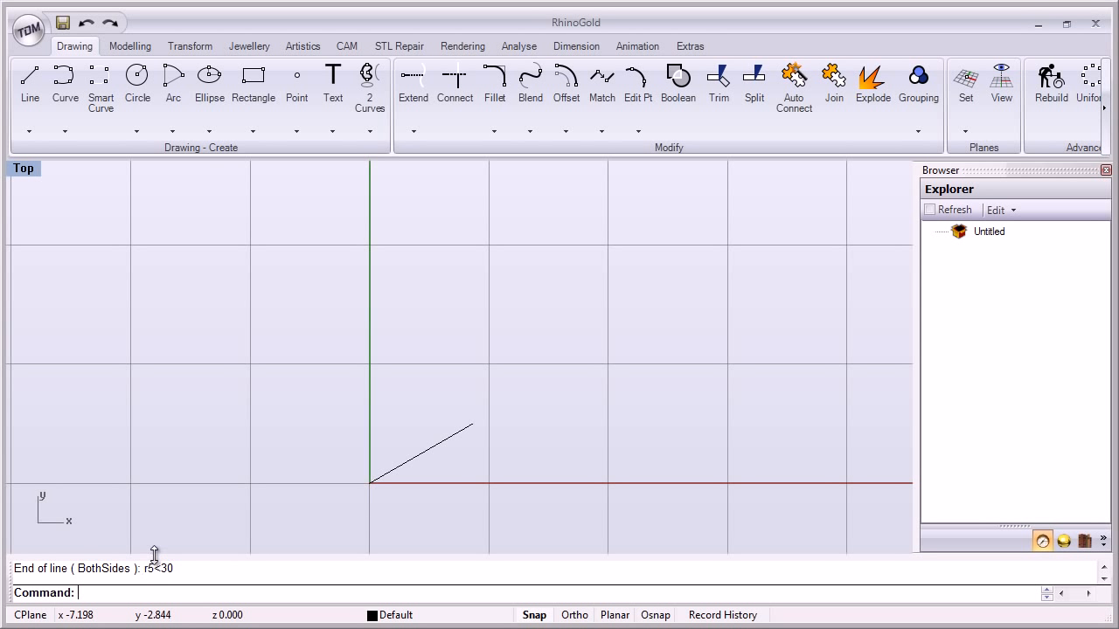
Draw a second line from the origin to the relative polar point r7<45, 7 units long at 45 degrees.
{"action": "left_click", "coordinate": [30, 92]}
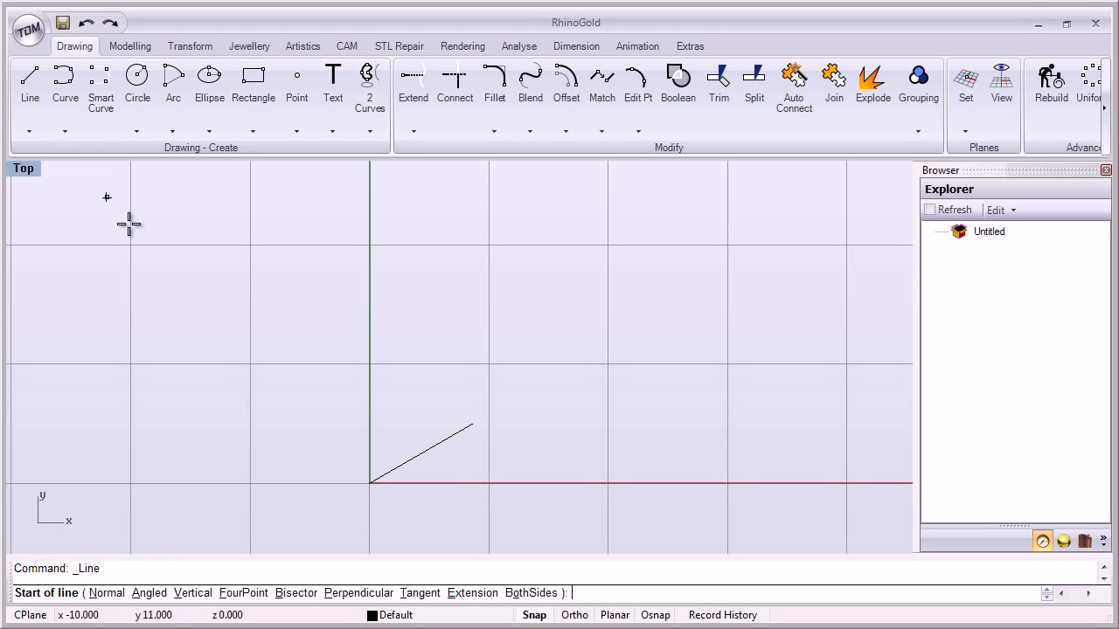
{"action": "type", "text": "0"}
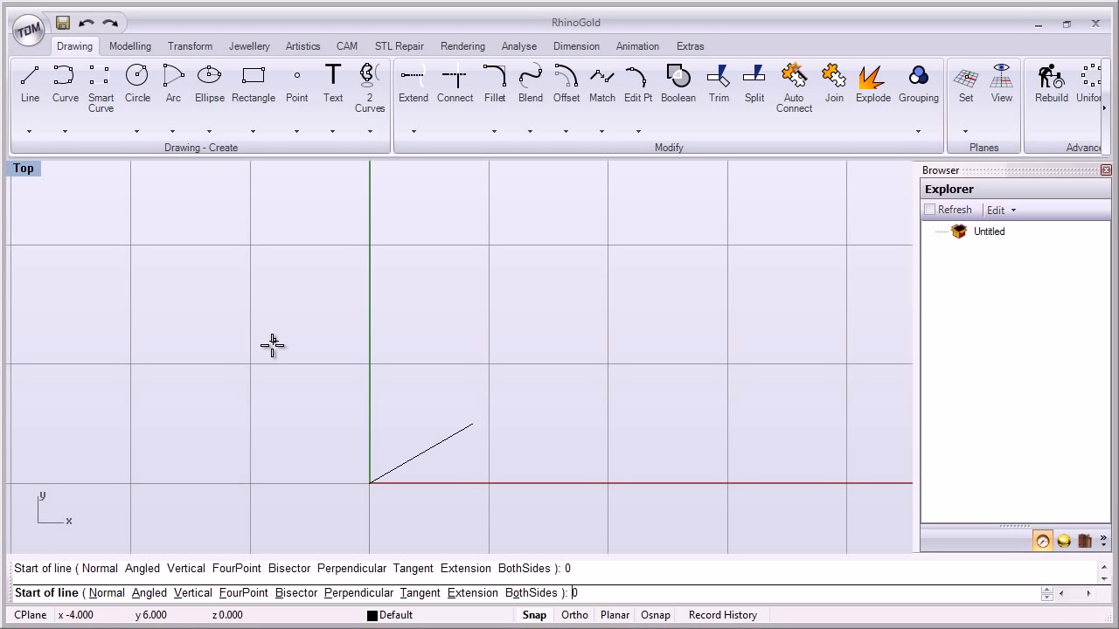
{"action": "key", "text": "Return"}
{"action": "type", "text": "r7"}
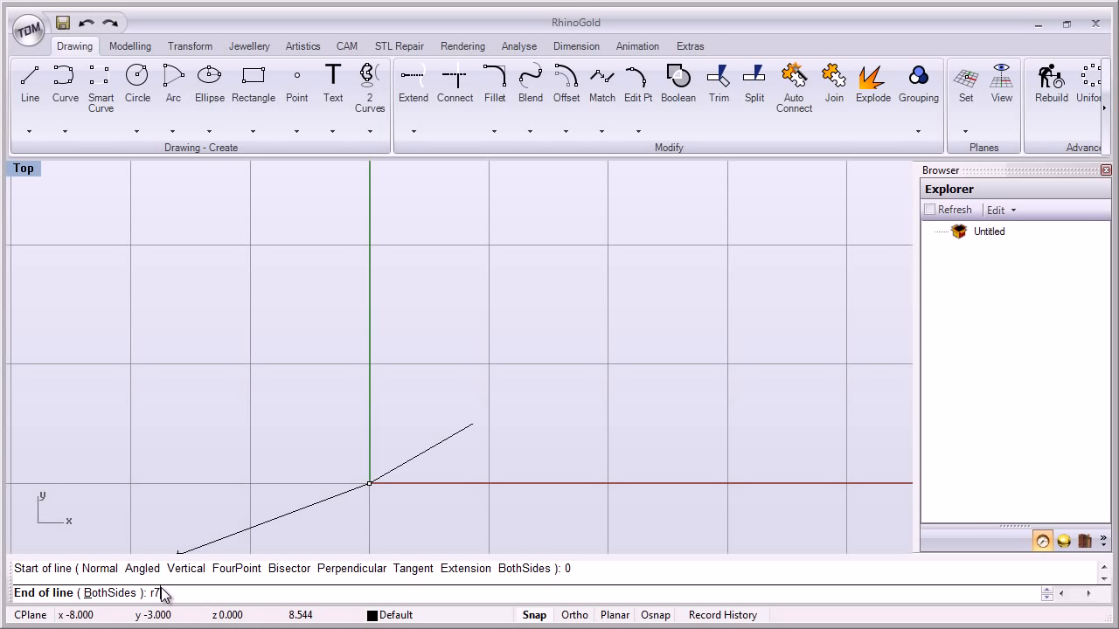
{"action": "type", "text": "<45"}
{"action": "key", "text": "Return"}
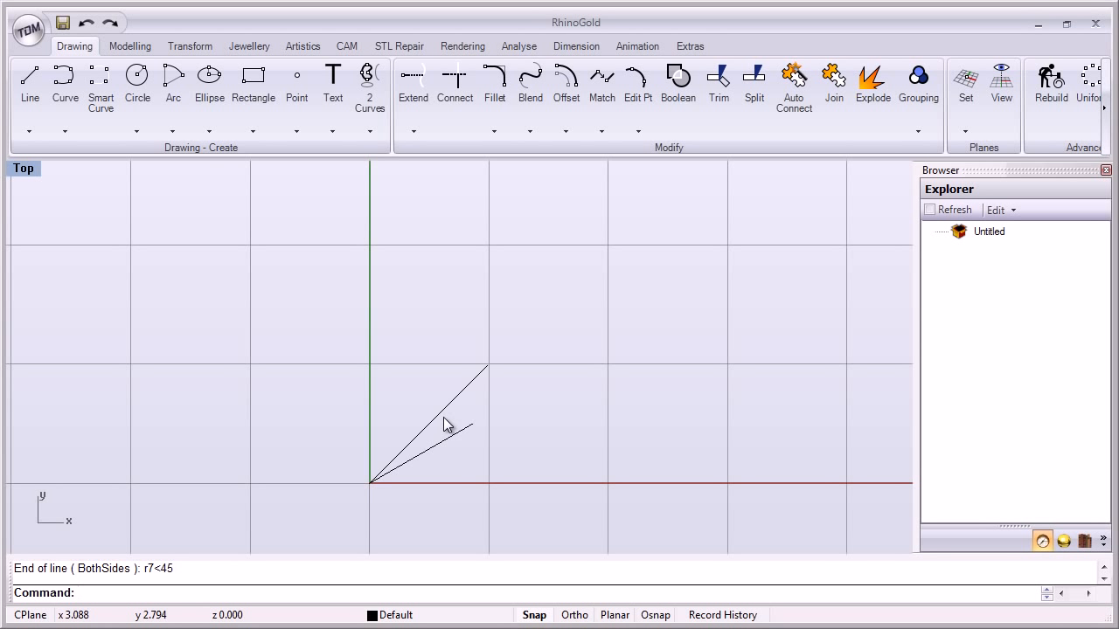